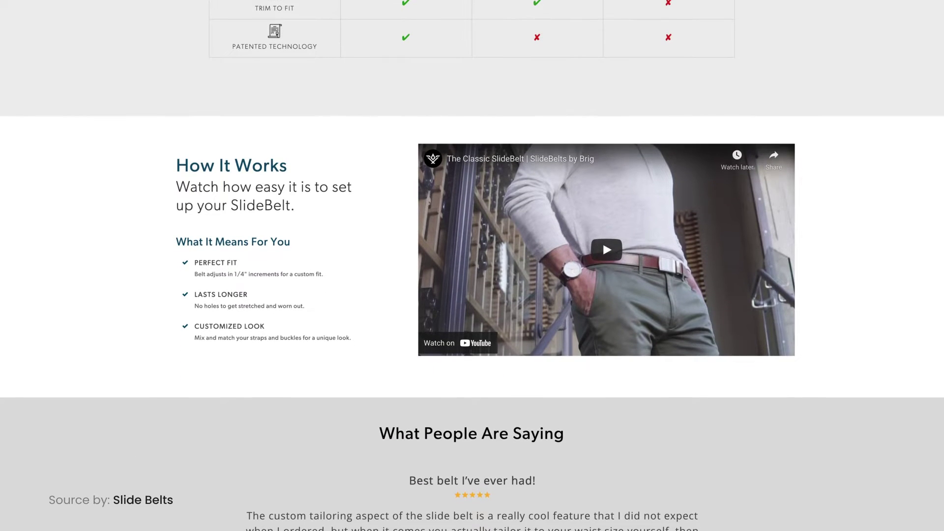
Step: Play the embedded YouTube video on the SlideBelts example store page
left_click(607, 251)
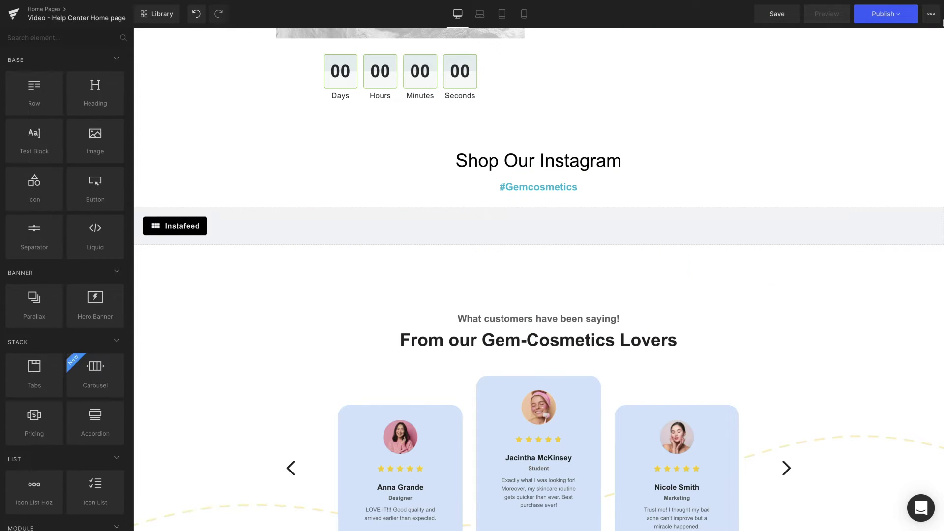
Step: Find the Youtube element in the element library and install it
left_click(65, 41)
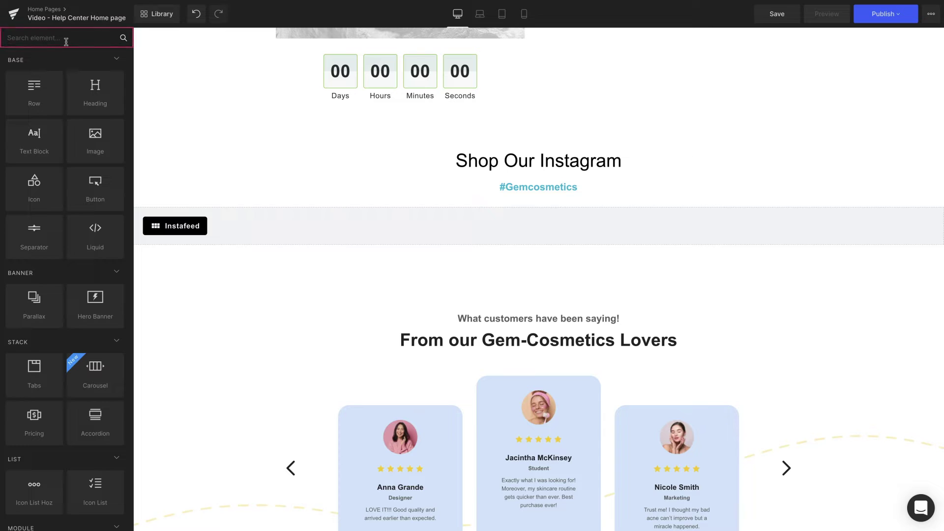
type("Youtube")
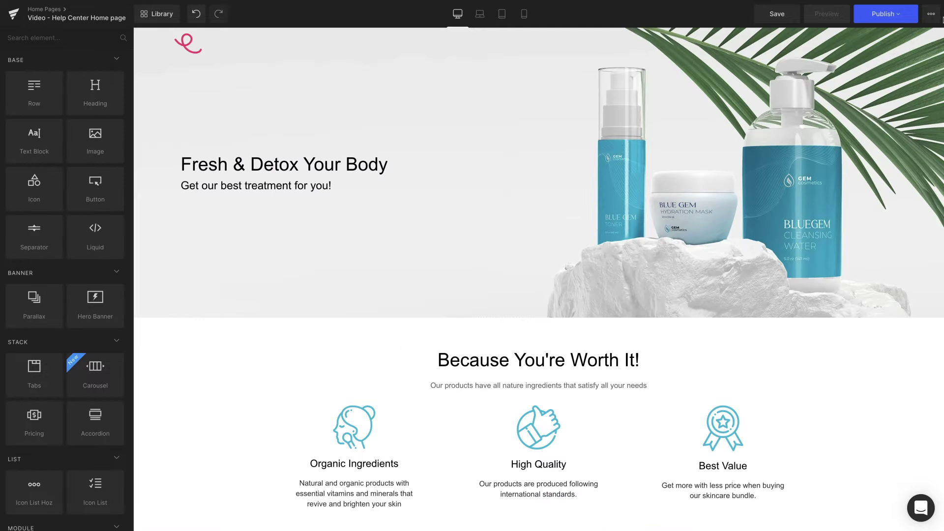
left_click(158, 15)
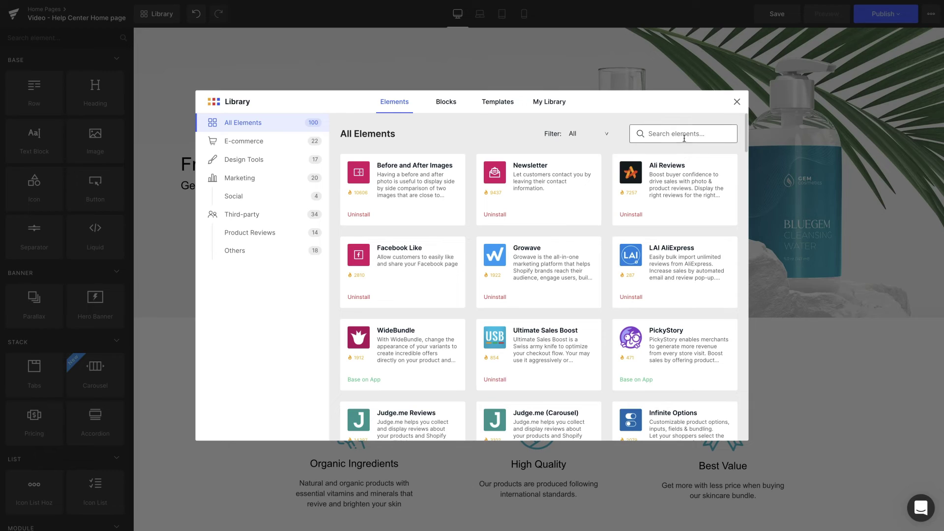
type("Youtube")
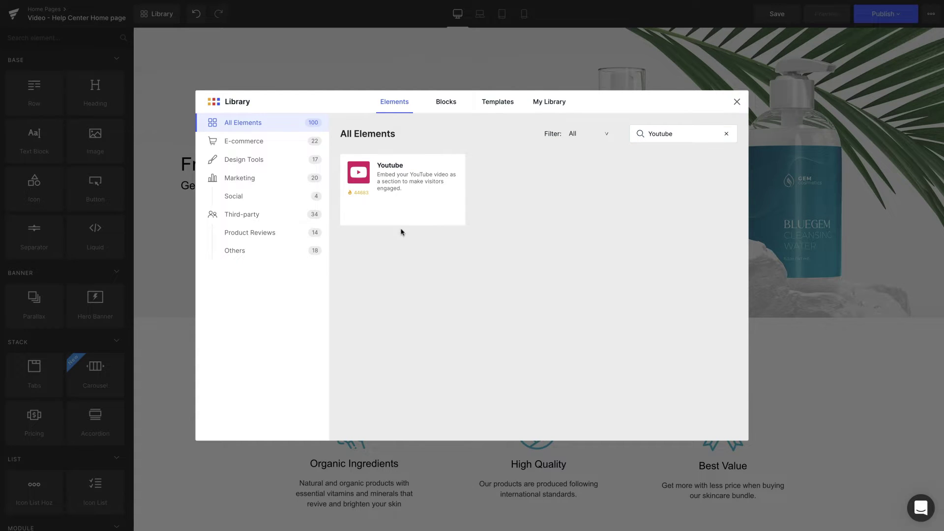
left_click(403, 208)
left_click(695, 428)
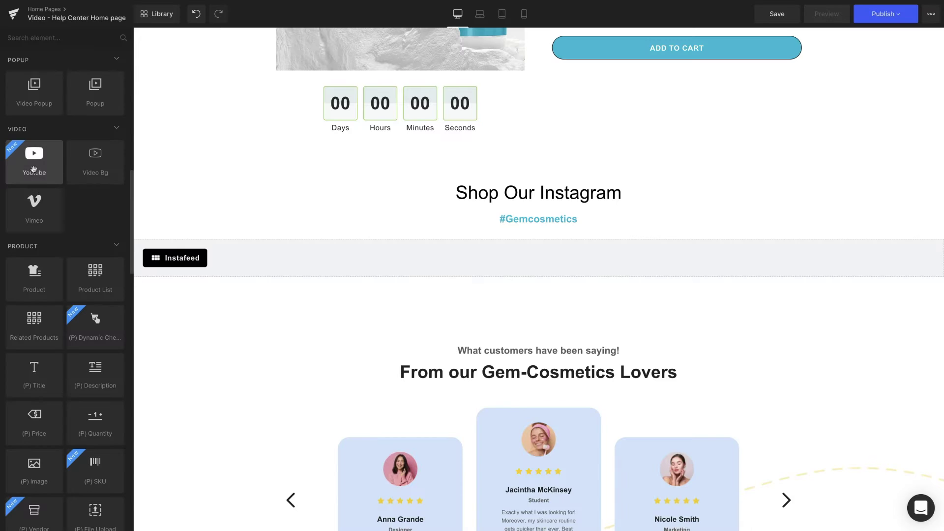
Step: Place a Youtube element below Instafeed with Enable Sound, Loop and Show Youtube Logo on, Autoplay off
left_click_drag(32, 165, 495, 283)
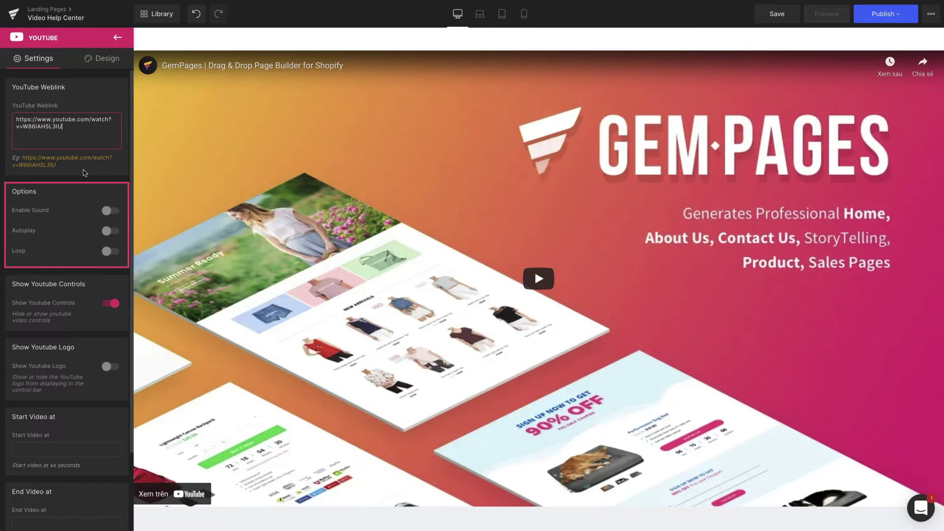
left_click(114, 213)
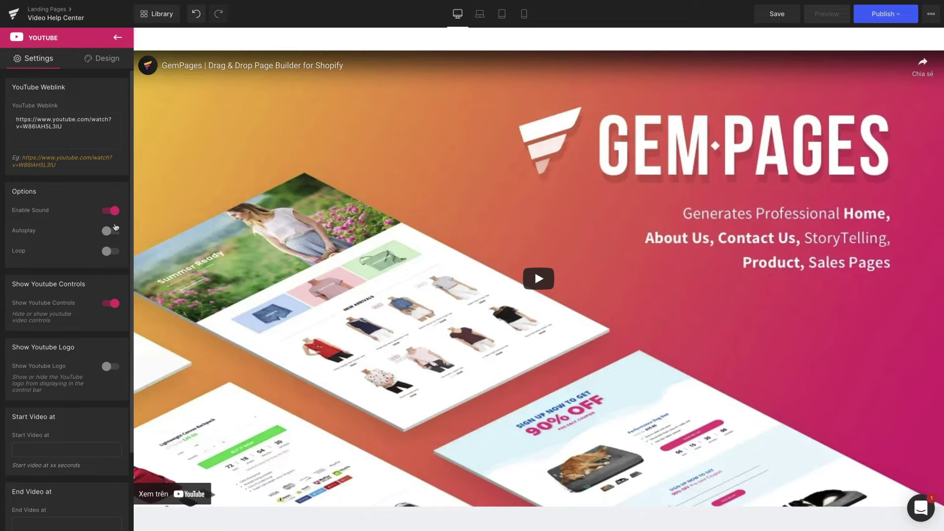
left_click(114, 233)
left_click(111, 251)
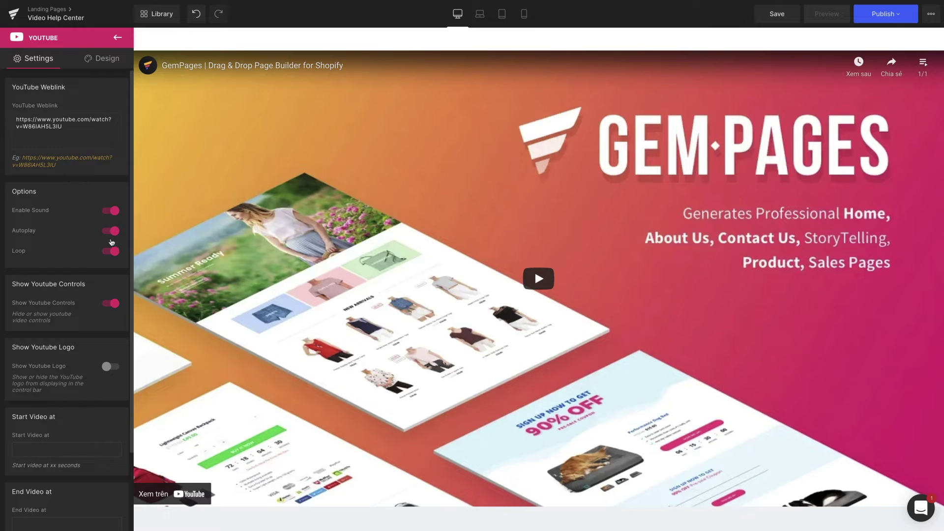
left_click(109, 233)
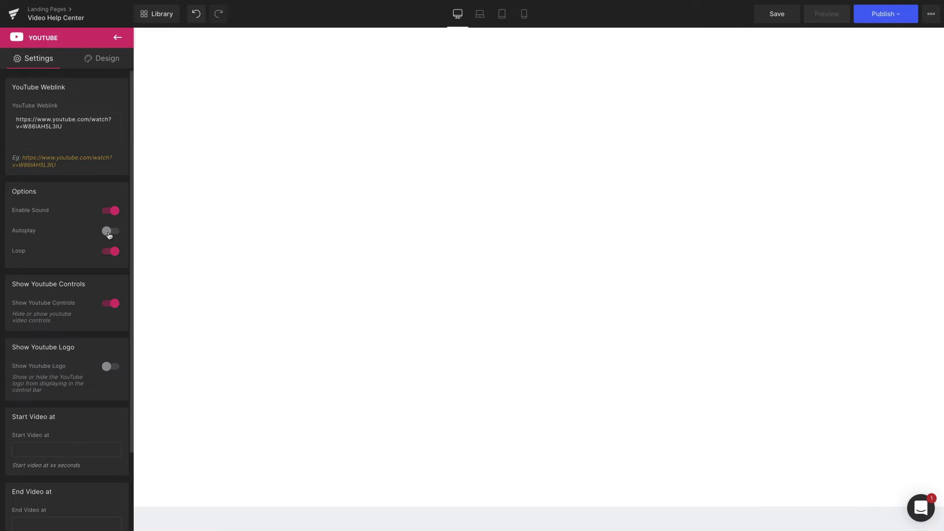
scroll(110, 234, "down", 2)
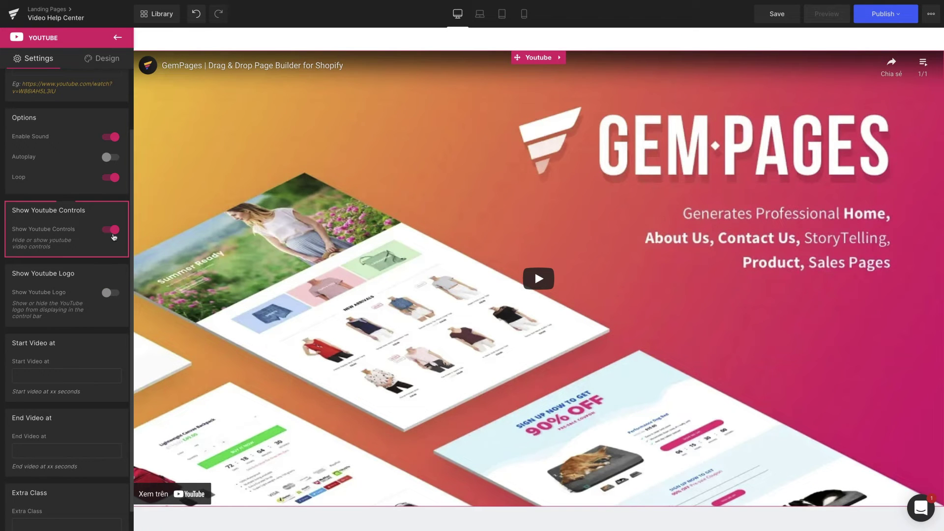
left_click(111, 293)
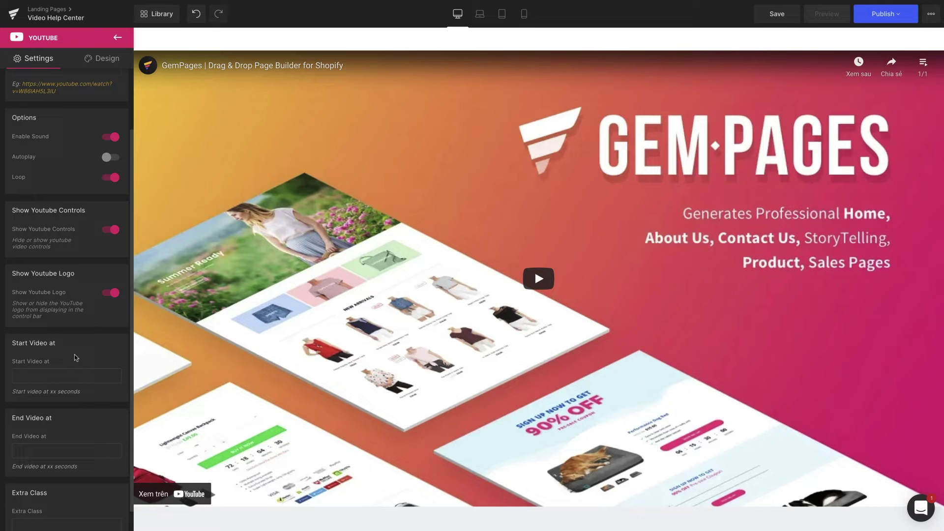
type("6")
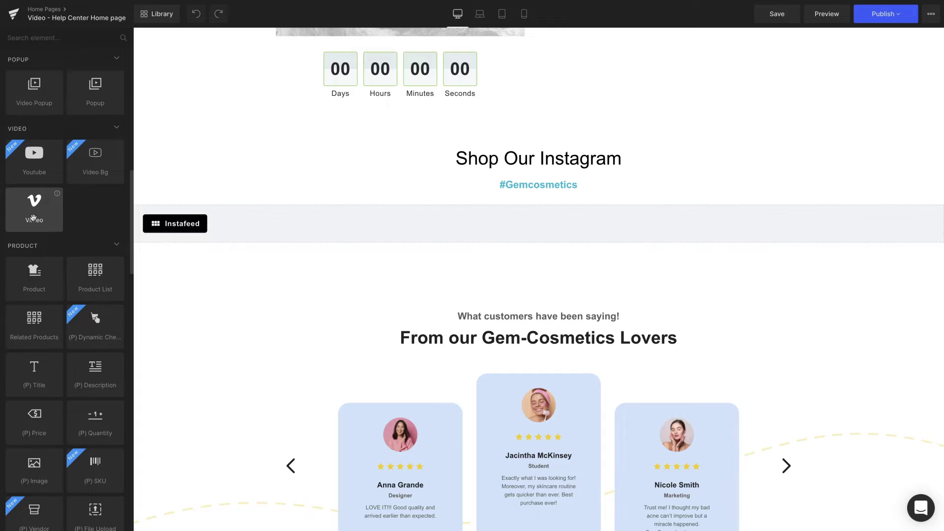
Step: Place a Vimeo element below the Instafeed section
left_click_drag(34, 216, 523, 269)
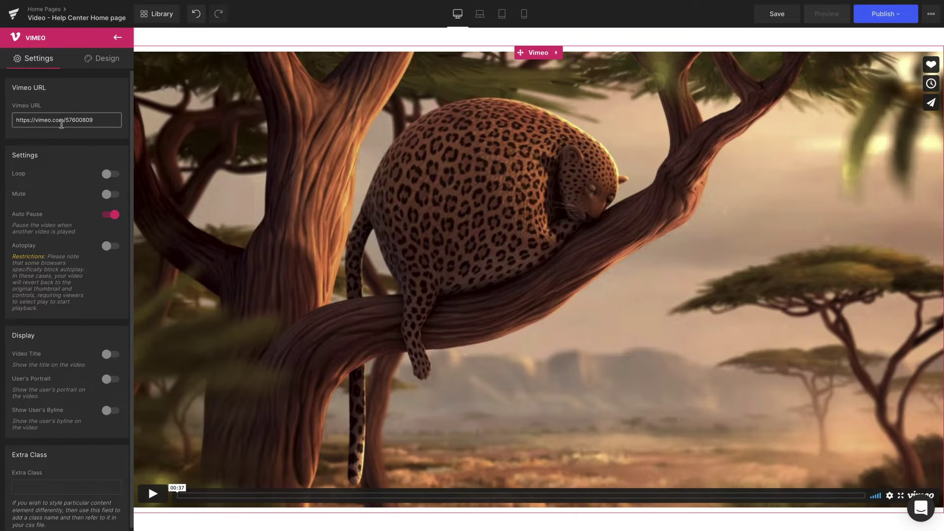
Step: Set the Vimeo video to loop, mute and autoplay, showing title, portrait and byline
left_click(114, 176)
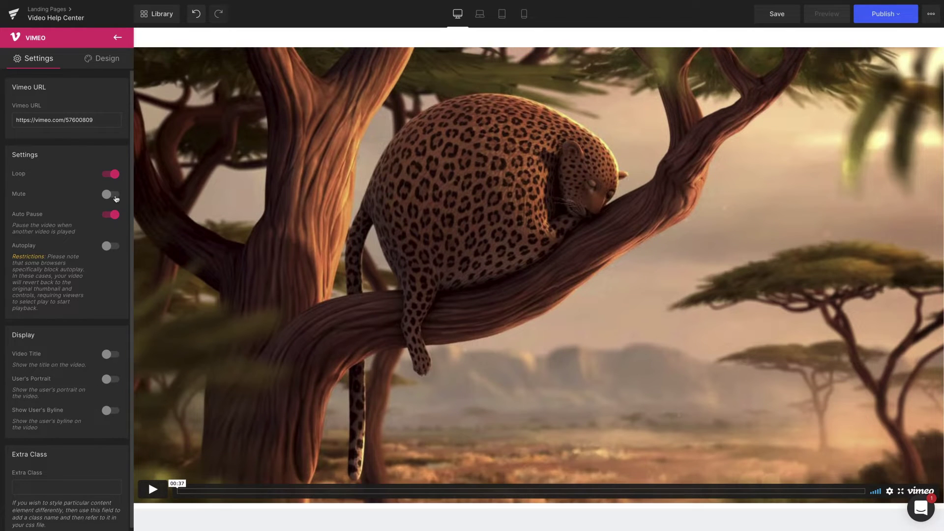
left_click(115, 195)
left_click(113, 247)
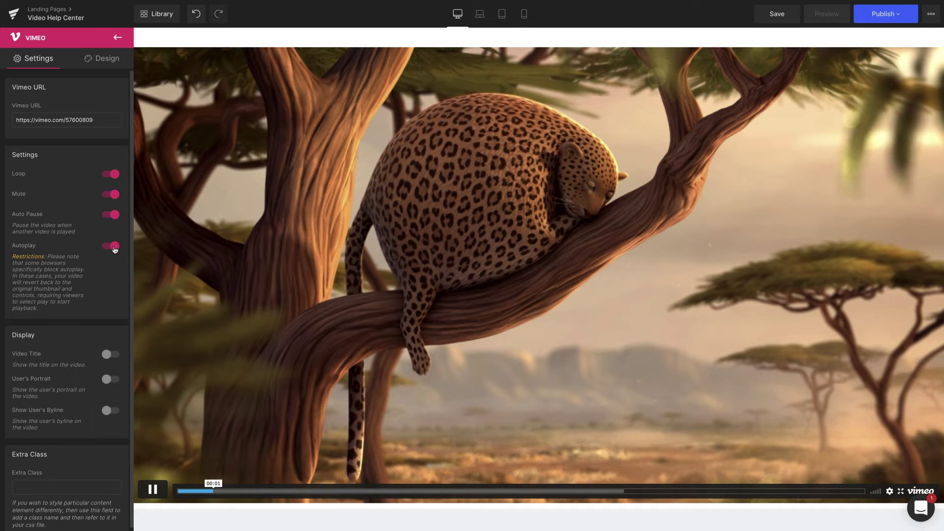
left_click(111, 355)
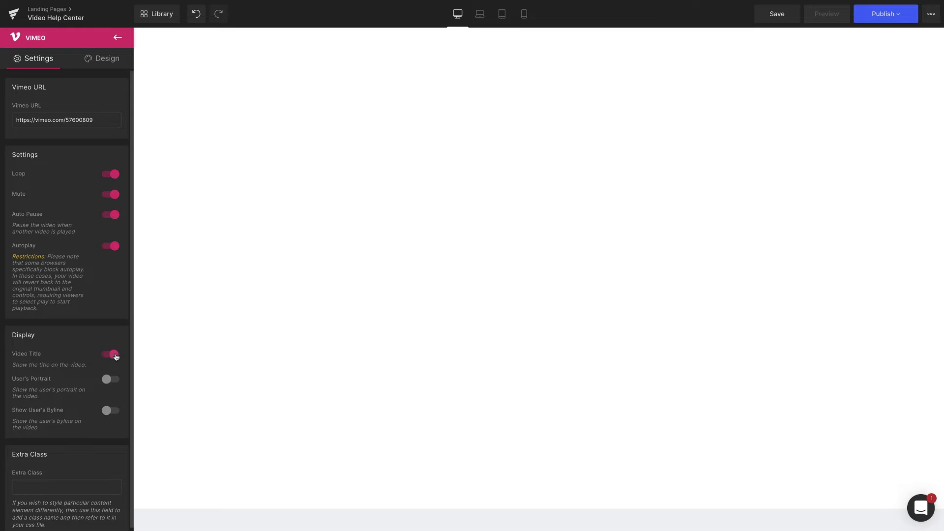
left_click(112, 381)
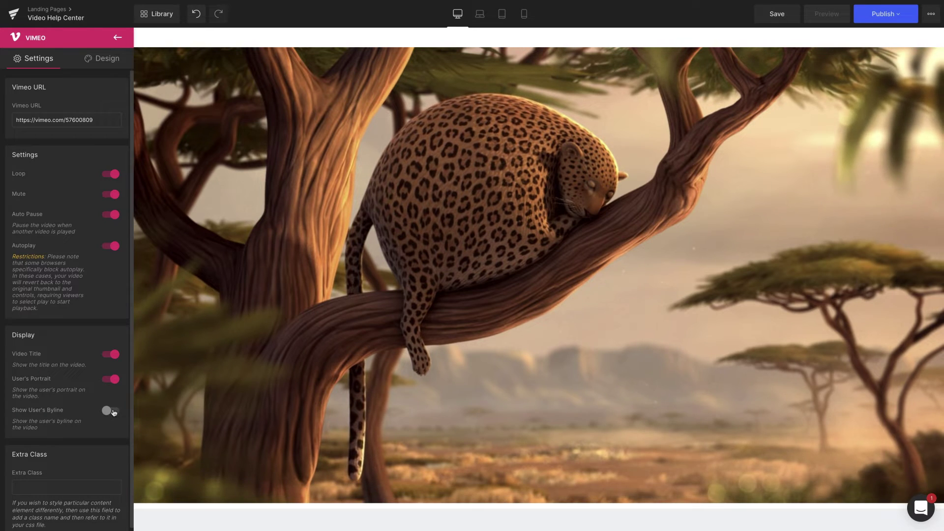
left_click(111, 411)
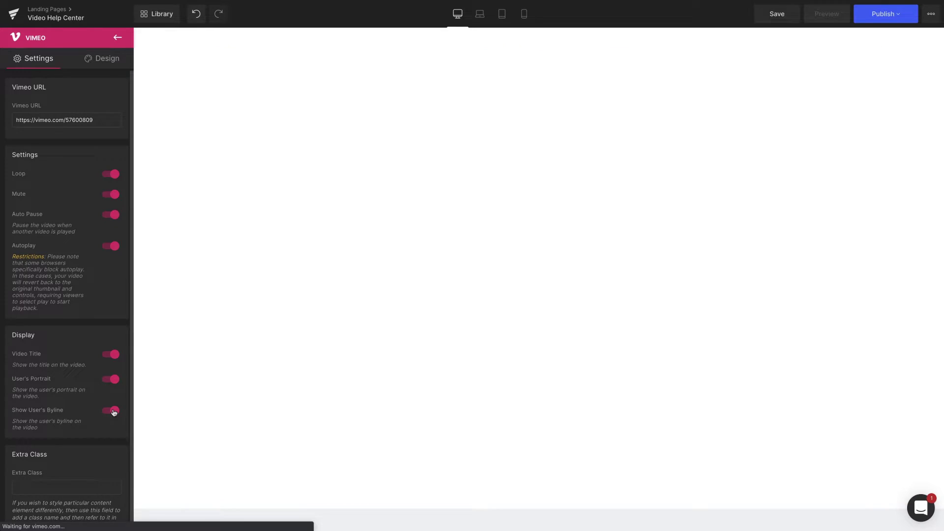
left_click(117, 37)
Step: Save the landing page and bring up its publishing options
left_click(778, 21)
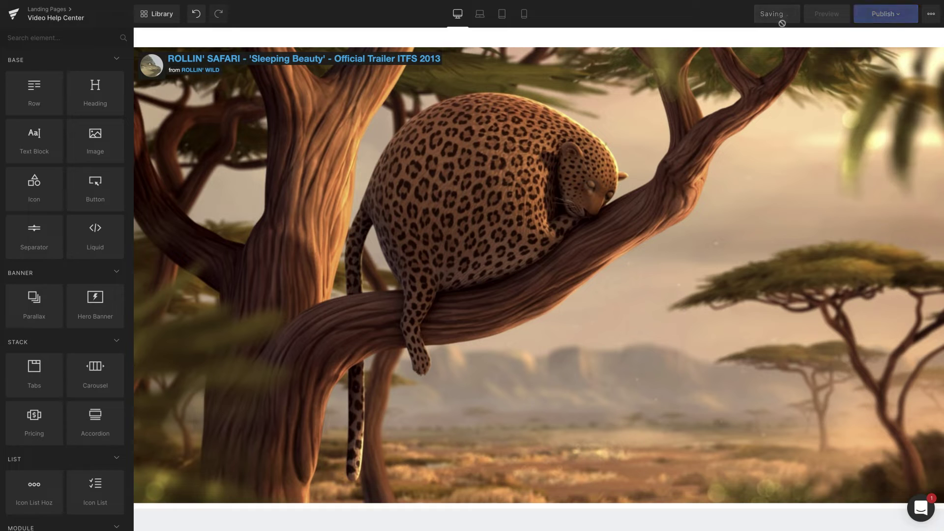
left_click(888, 24)
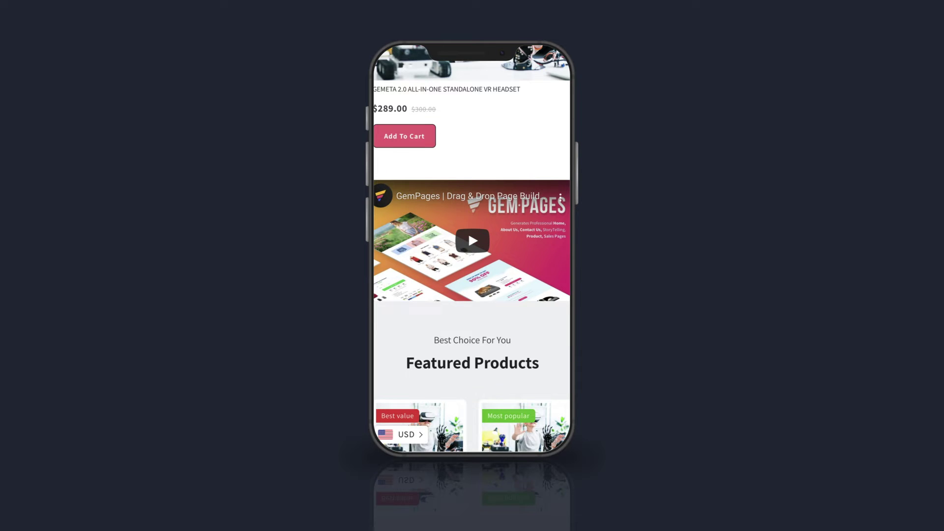
Step: Play the embedded YouTube video on the live mobile store page
left_click(473, 241)
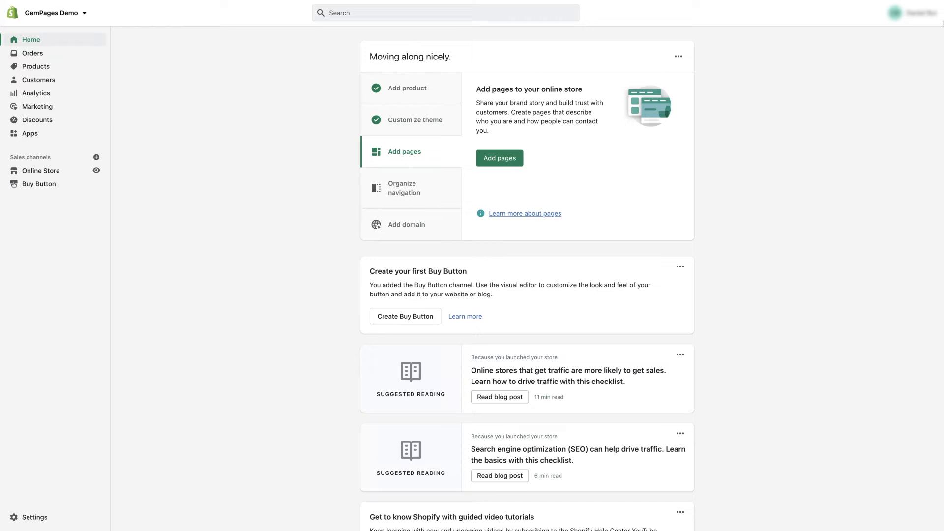
Step: Upload Stamped_Reviews.mp4 to Settings > Files and copy its file link
left_click(32, 519)
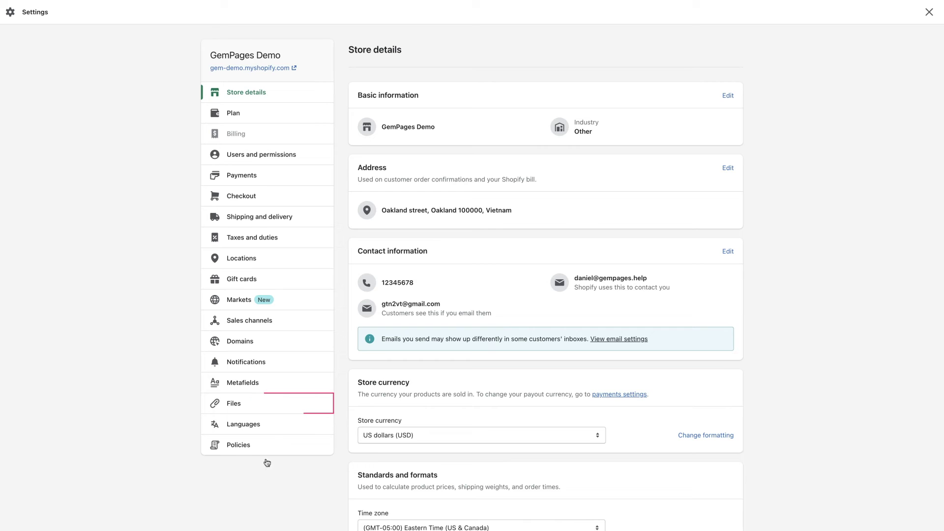
left_click(268, 409)
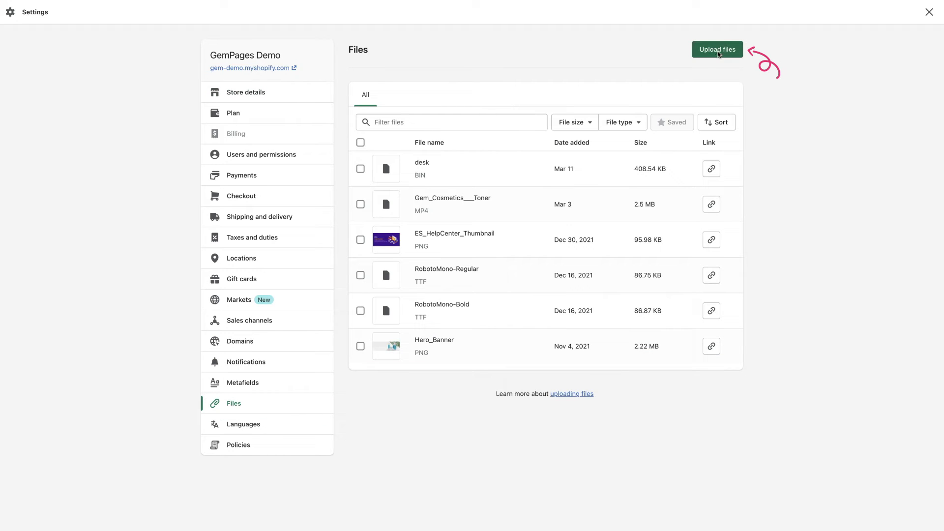
left_click(717, 50)
left_click(368, 280)
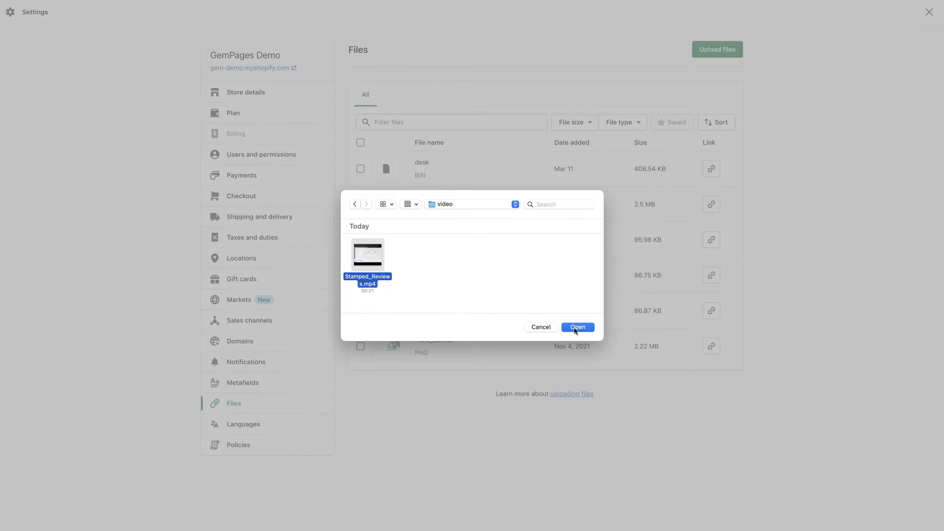
left_click(575, 328)
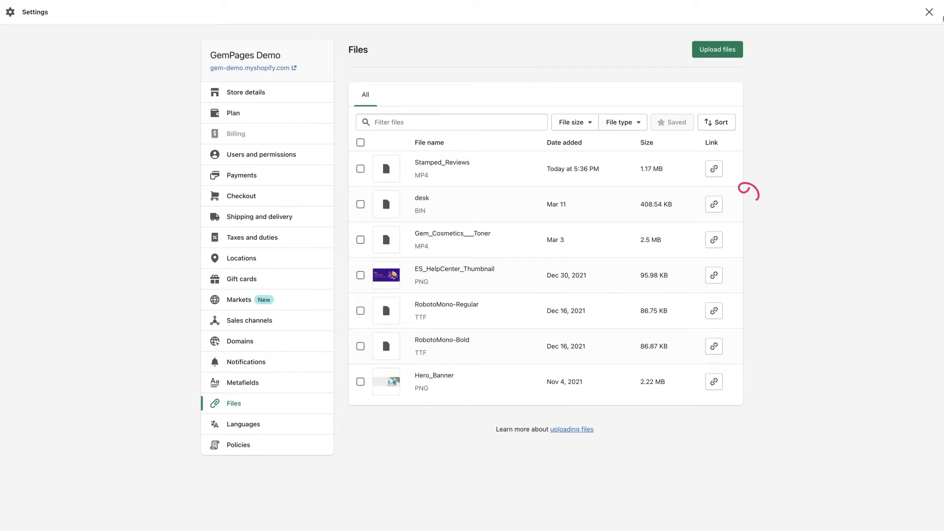
left_click(714, 169)
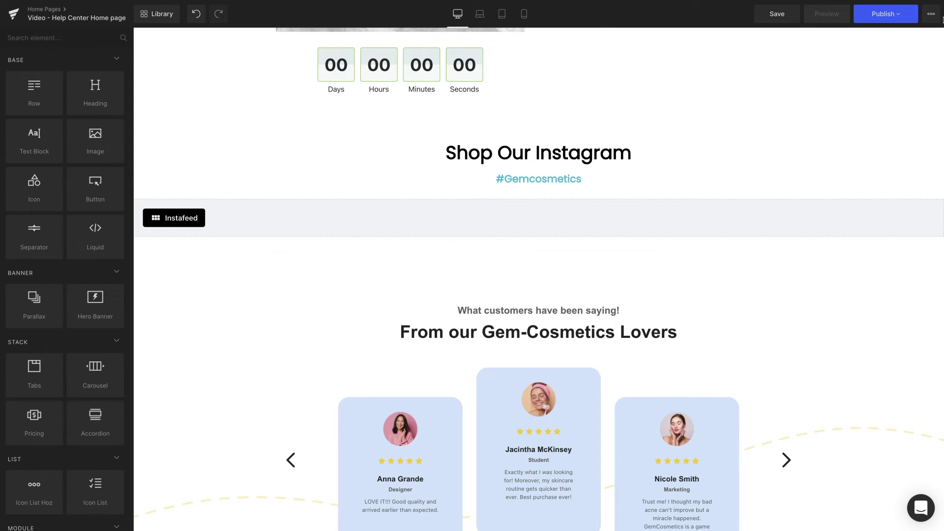
Step: Place a Liquid element below Instafeed and bring up its Edit Code editor
left_click(62, 38)
type("Liquid")
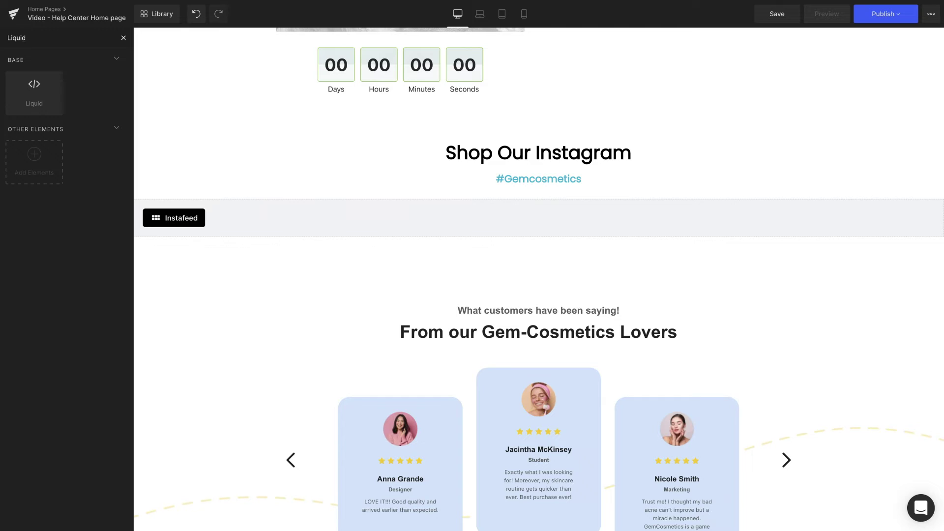
left_click_drag(32, 104, 488, 256)
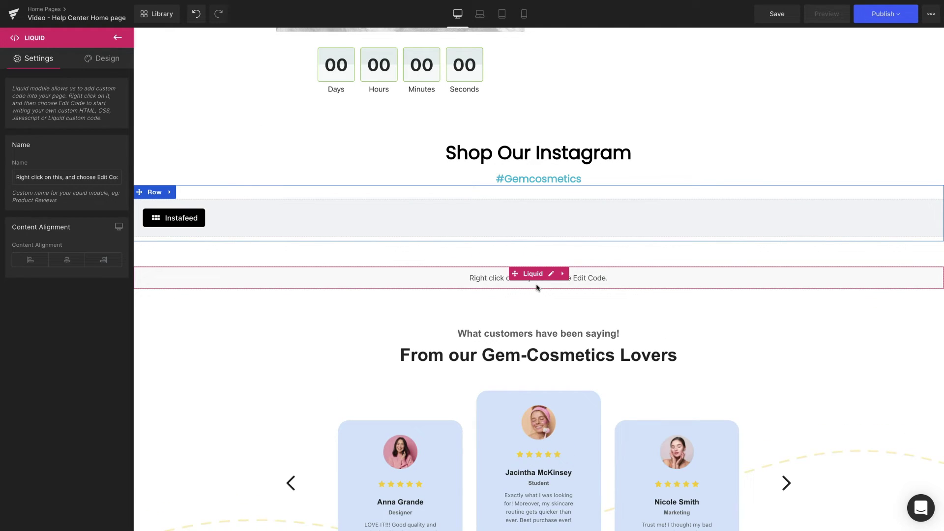
right_click(535, 276)
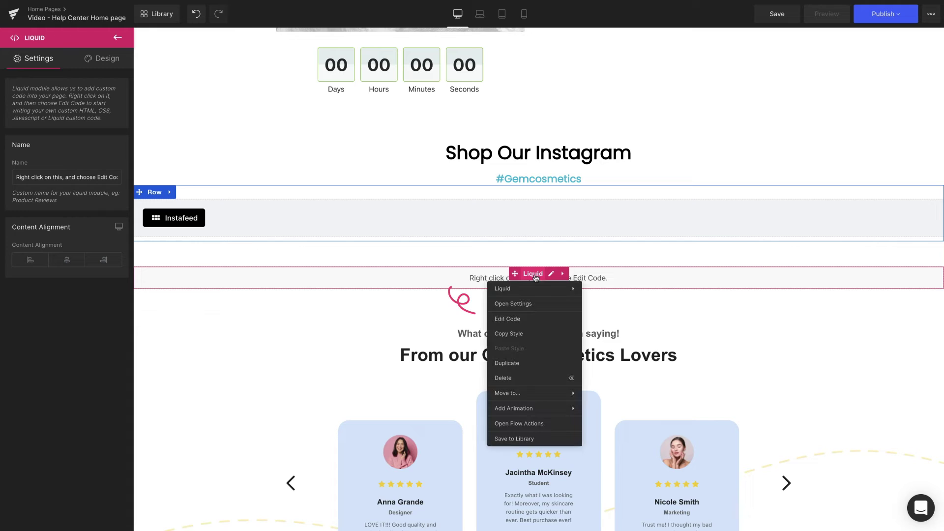
left_click(533, 319)
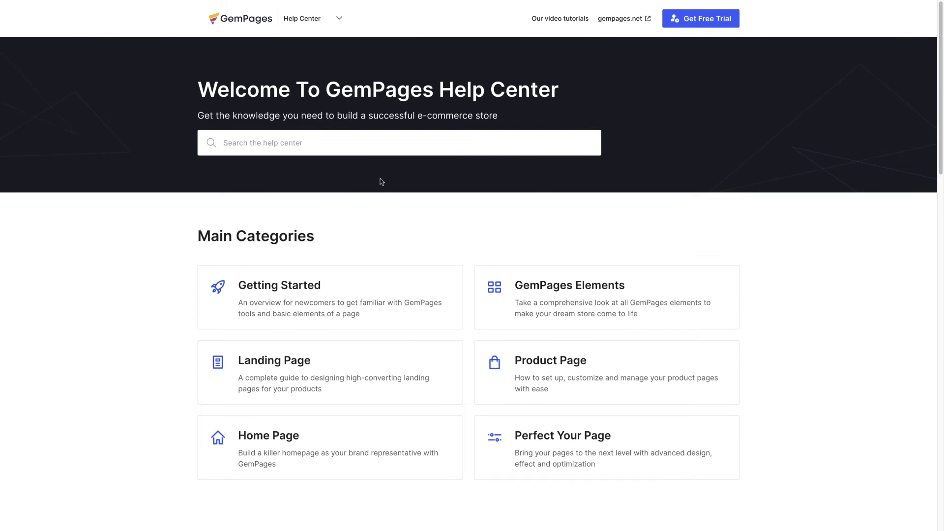
Step: Find the 'How to embed a custom video on your page' article and copy its autoplay-with-controls code
left_click(380, 147)
type("How to embed a custom video on your page")
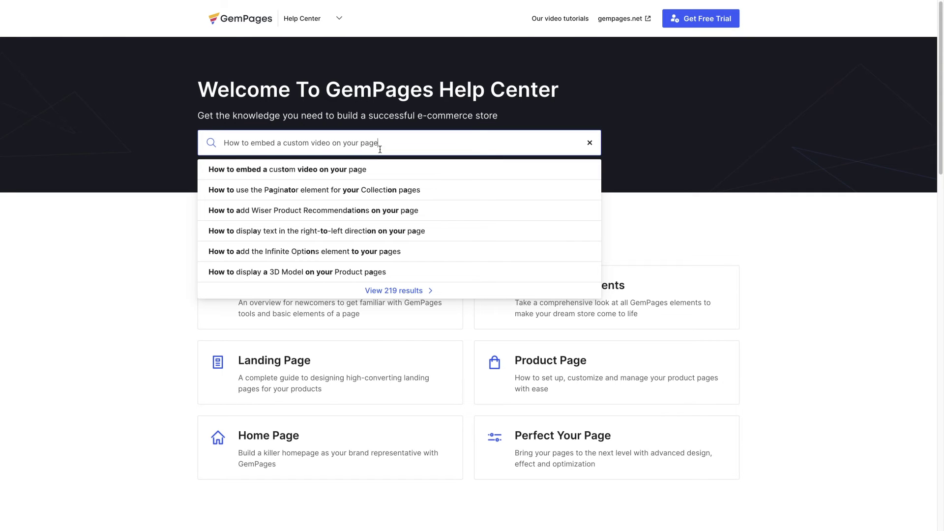
left_click(378, 178)
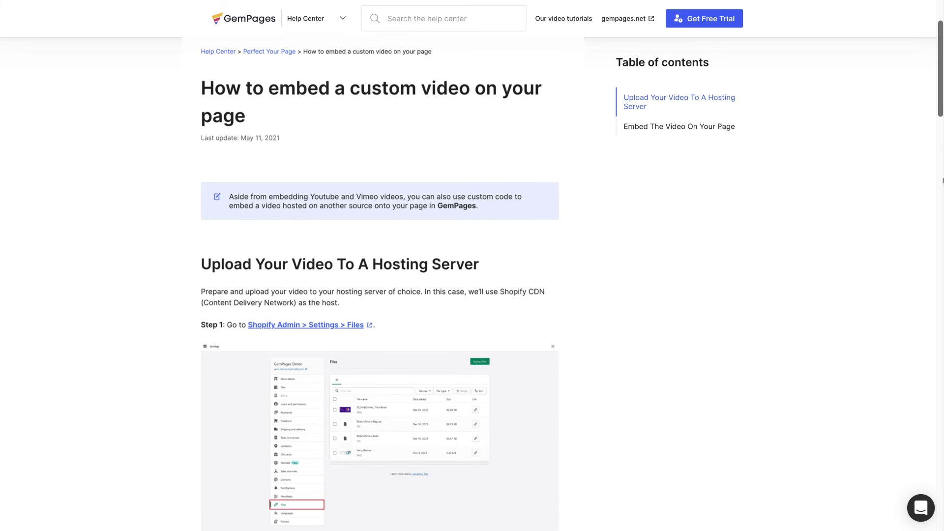
scroll(942, 179, "down", 1)
scroll(941, 179, "down", 2)
scroll(941, 179, "down", 3)
scroll(942, 179, "down", 4)
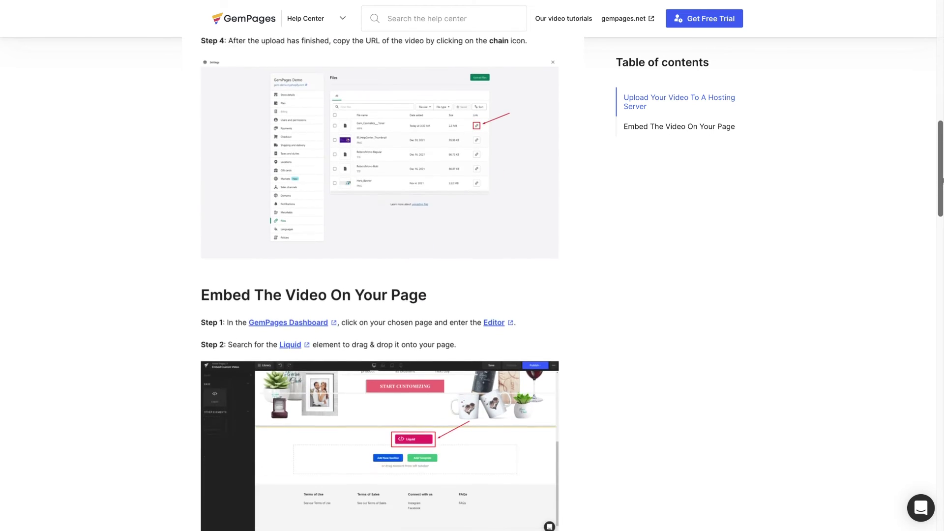
scroll(941, 179, "down", 4)
scroll(942, 179, "down", 3)
scroll(942, 179, "down", 2)
scroll(941, 179, "down", 1)
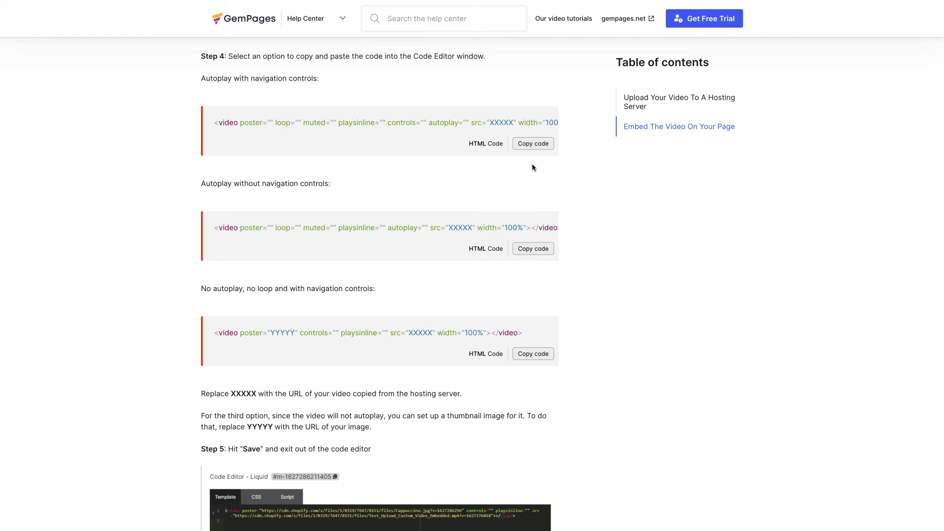
left_click(534, 147)
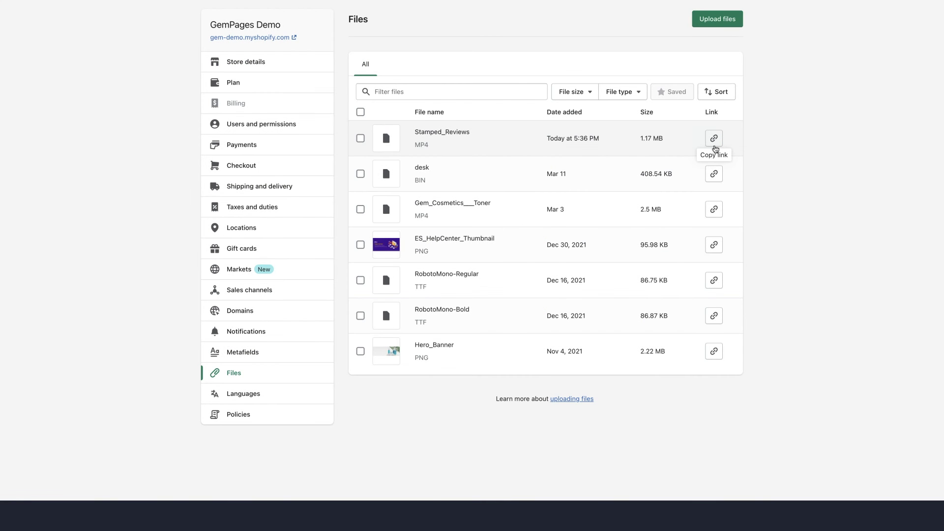
Step: Copy the Stamped_Reviews file link to use as the video code's src
left_click(714, 145)
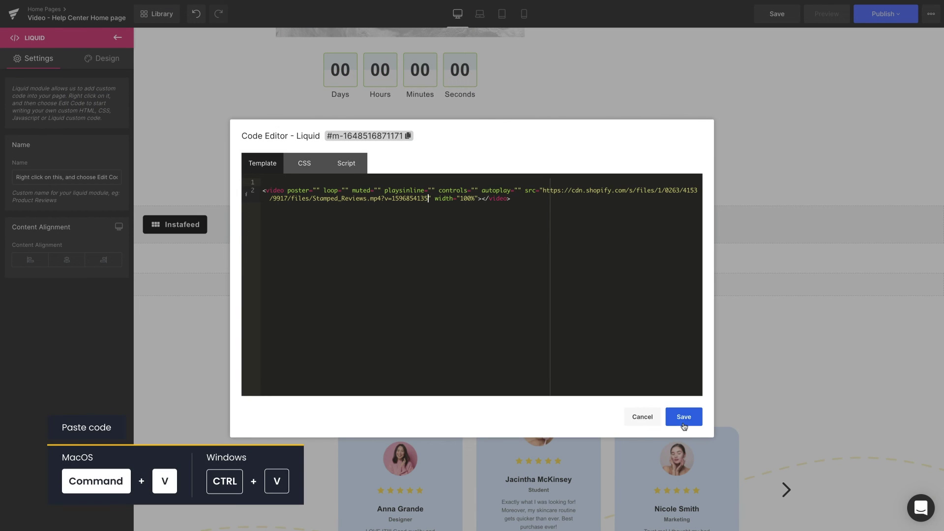
Step: Save the Stamped_Reviews video code in the Liquid element and bring up publishing options
left_click(684, 417)
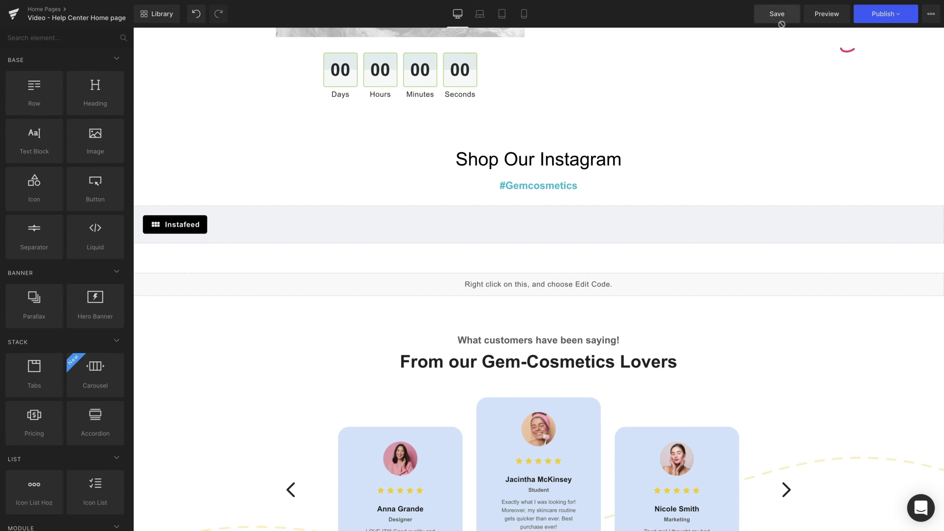
left_click(885, 15)
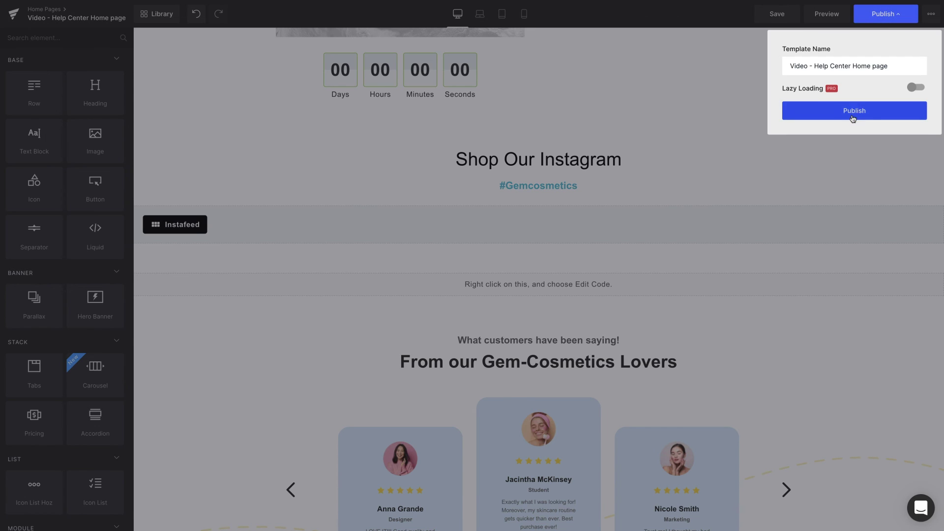